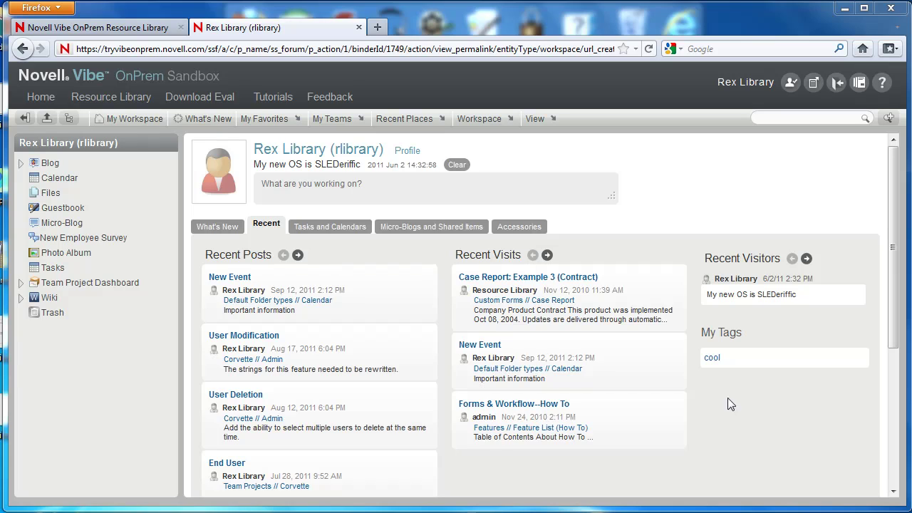
# Open the New Employee Survey folder from the personal workspace sidebar.
pyautogui.click(99, 241)
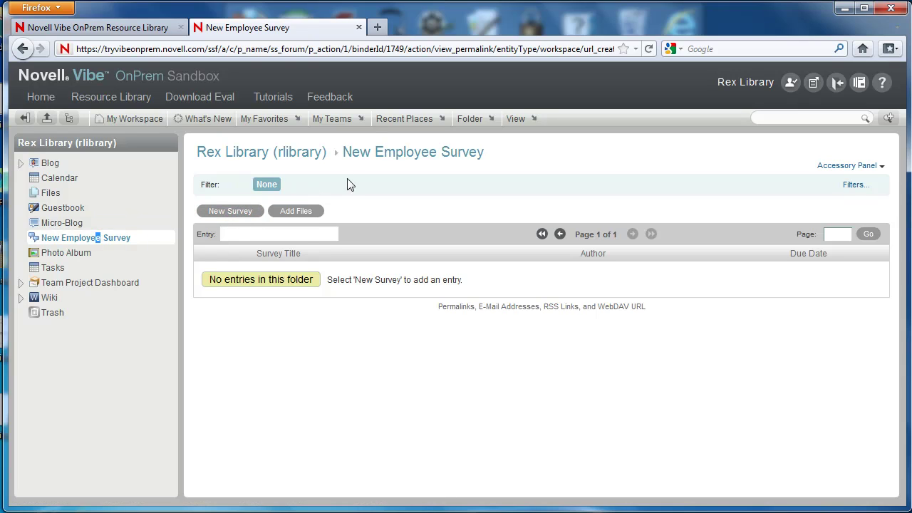
# Open the folder's Form/View Designers and start a new Entry Definition.
pyautogui.click(474, 121)
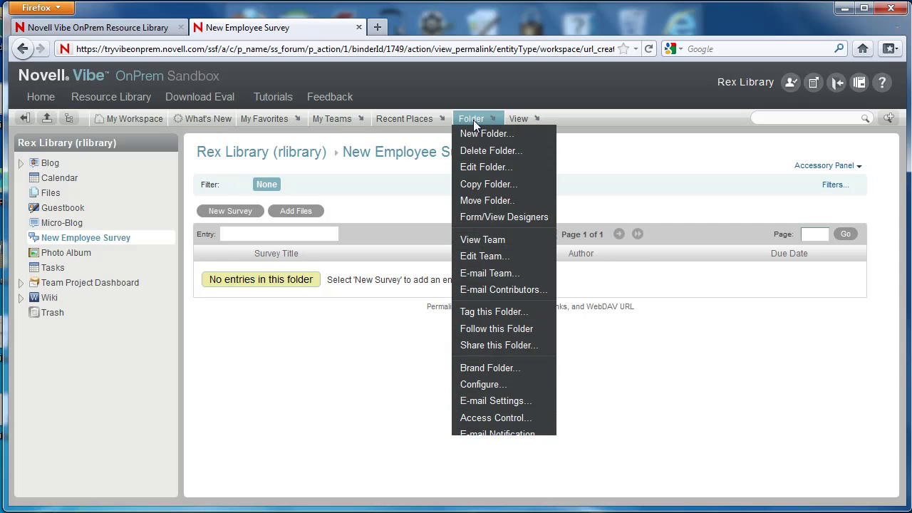
pyautogui.click(477, 222)
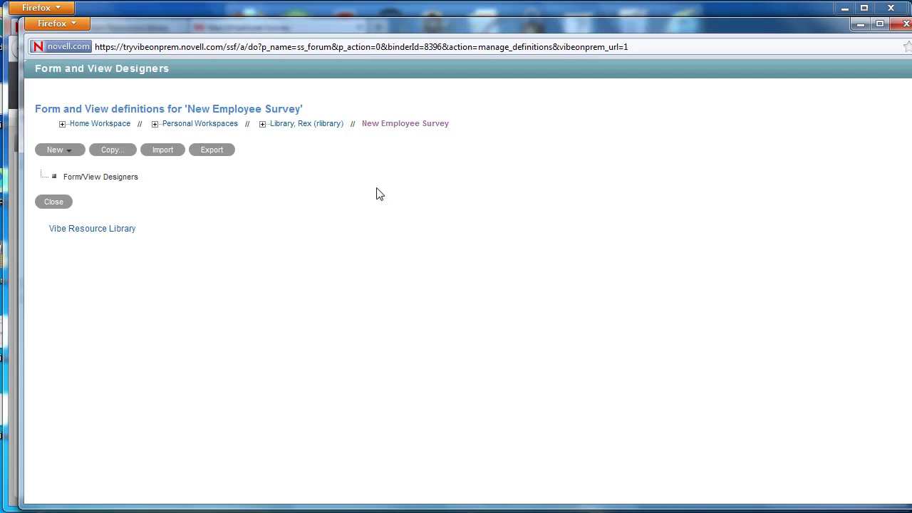
pyautogui.click(68, 153)
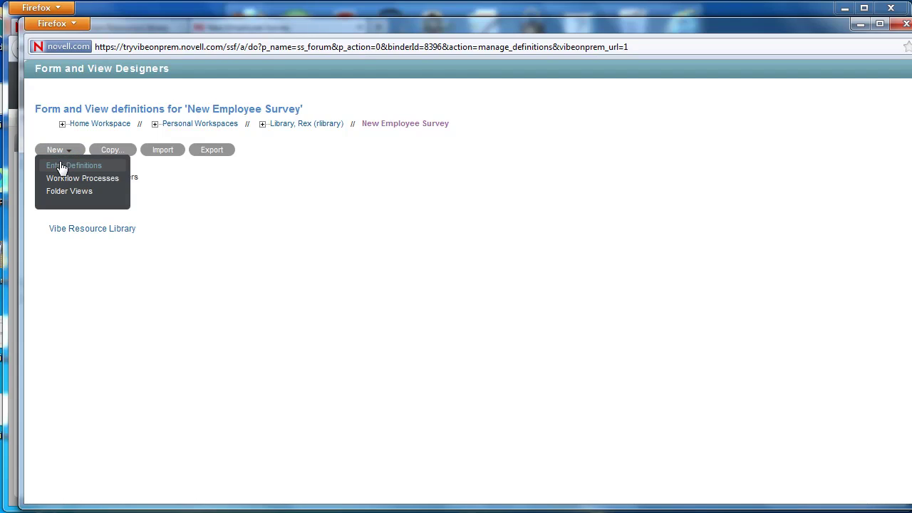
pyautogui.click(105, 169)
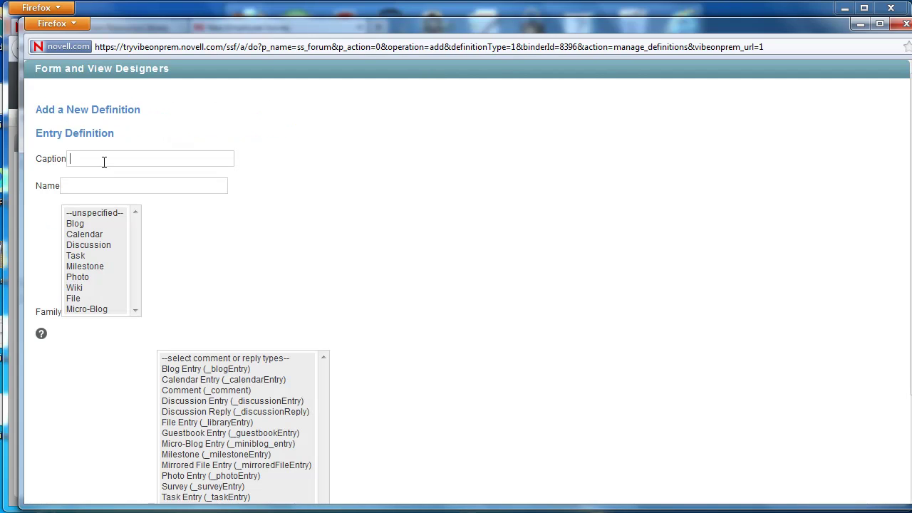
# Define entry caption New Employee Survey, name new_employee_survey, allowing Comment (_comment) replies.
pyautogui.click(111, 155)
pyautogui.write('New Em')
pyautogui.write('ployee')
pyautogui.write('new')
pyautogui.write('_employee_survey')
pyautogui.scroll(-2, 235, 299)
pyautogui.click(185, 309)
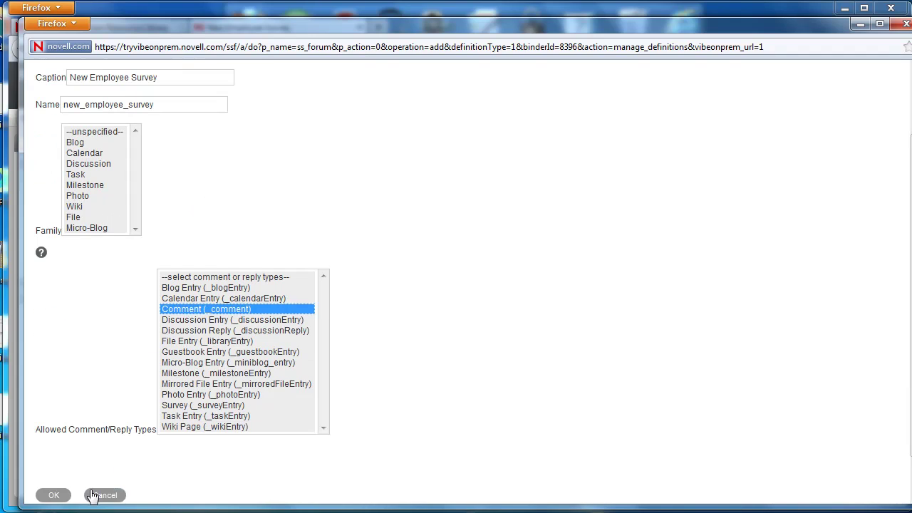
pyautogui.click(58, 502)
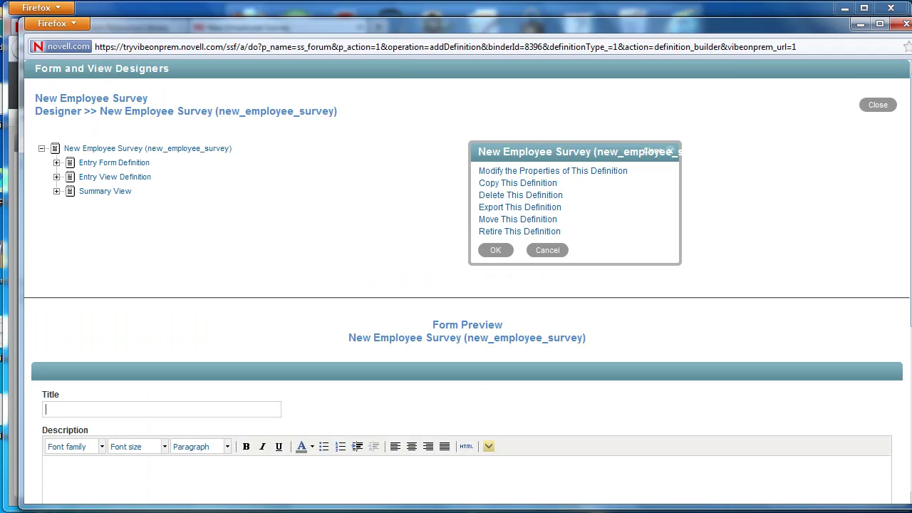
pyautogui.scroll(-7, 905, 327)
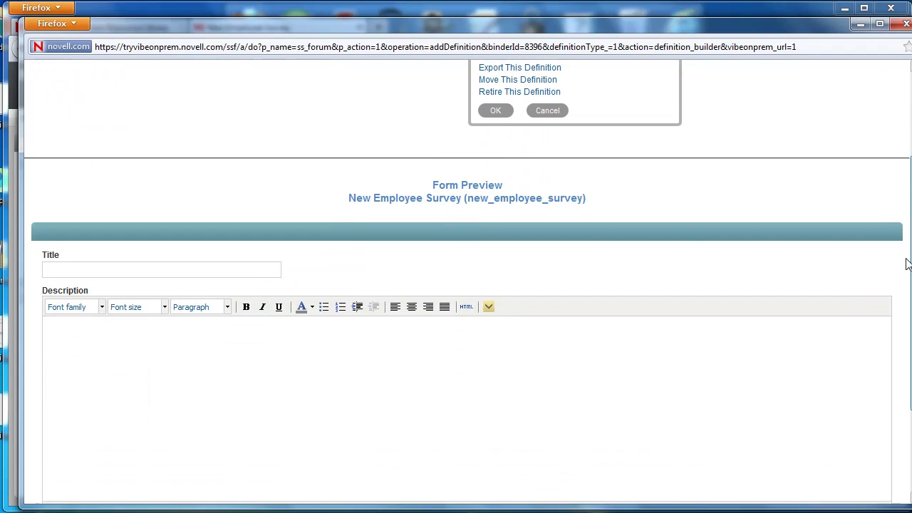
pyautogui.scroll(7, 896, 160)
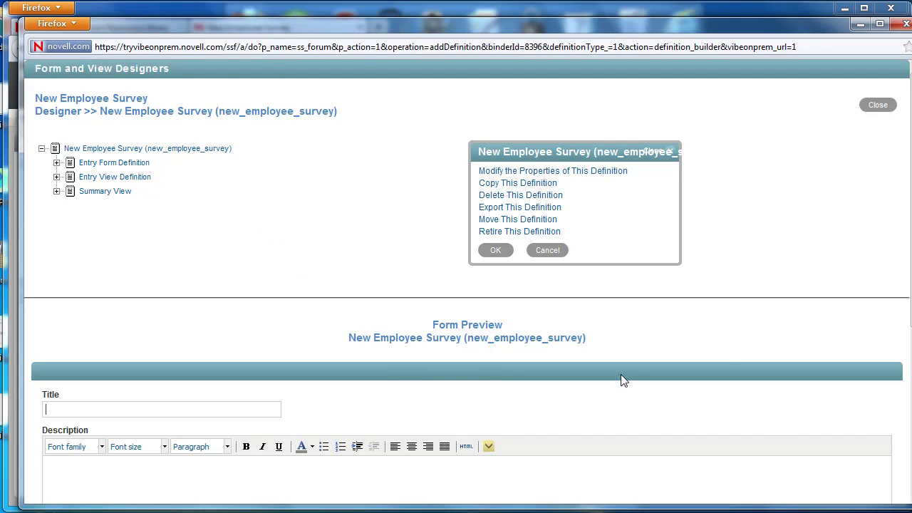
pyautogui.scroll(-1, 909, 300)
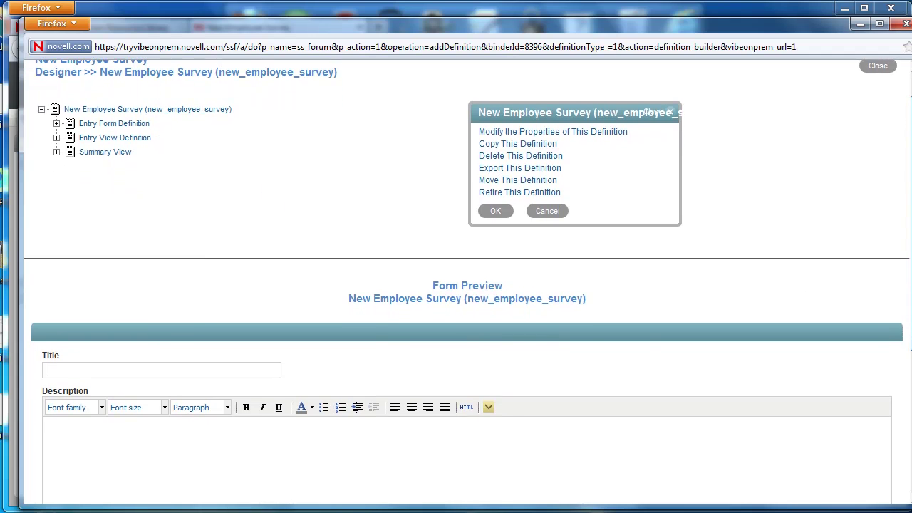
pyautogui.scroll(-5, 909, 299)
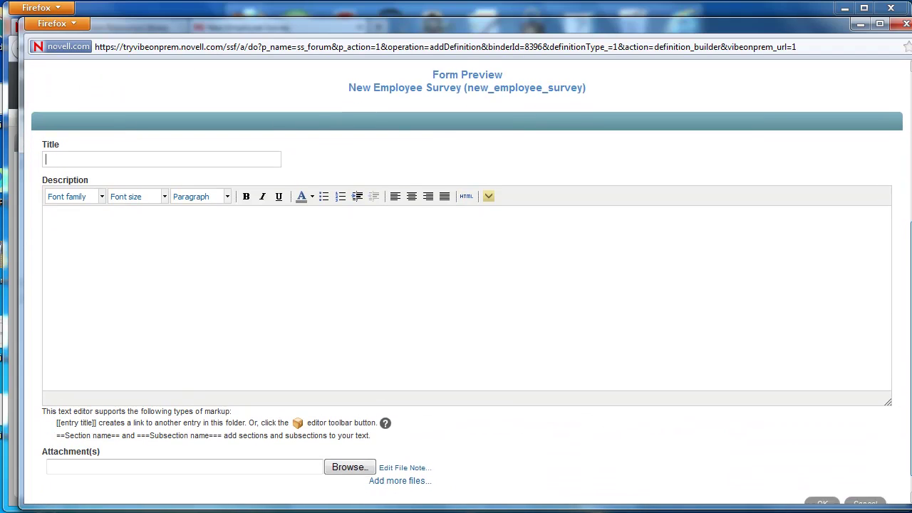
pyautogui.scroll(1, 467, 285)
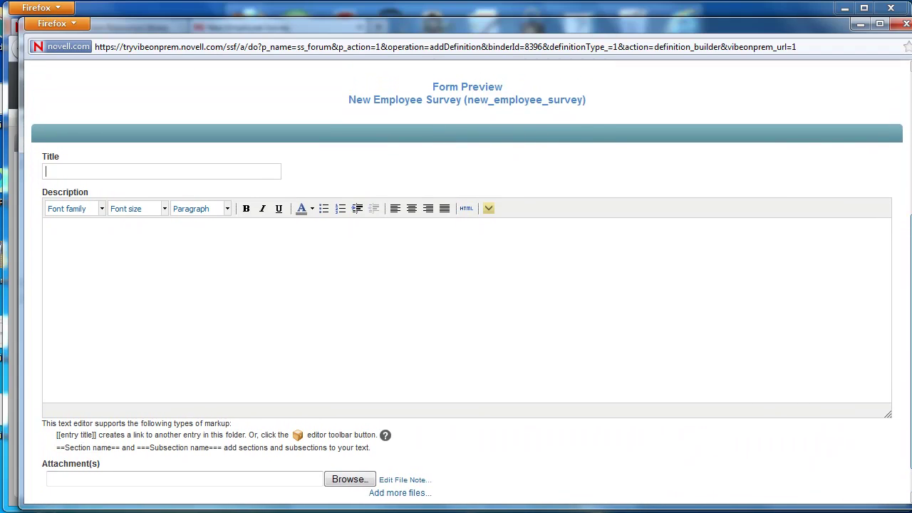
pyautogui.scroll(6, 897, 278)
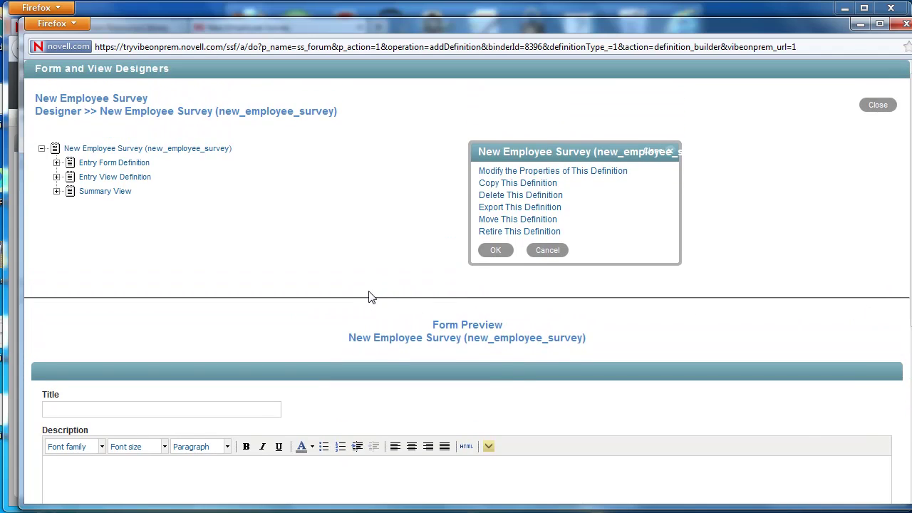
# Expand Entry Form Definition and Form in the designer tree to list the form's fields.
pyautogui.click(56, 163)
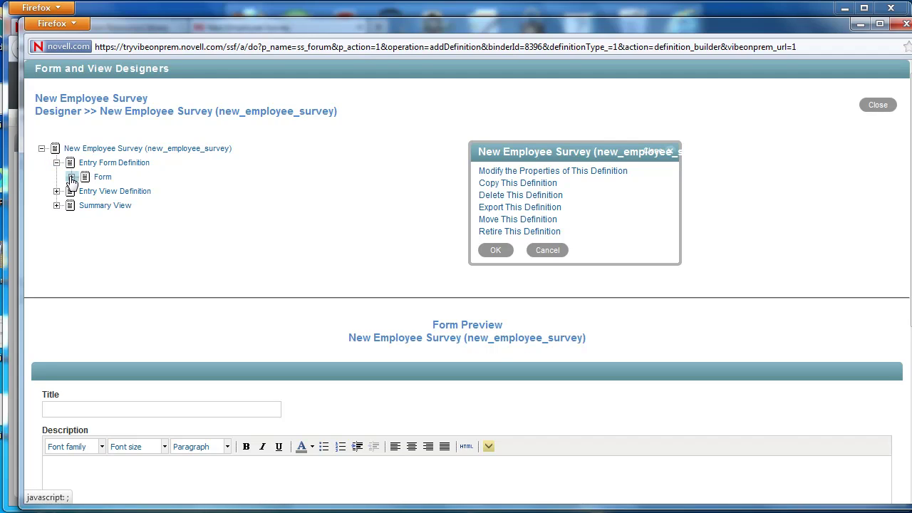
pyautogui.click(71, 177)
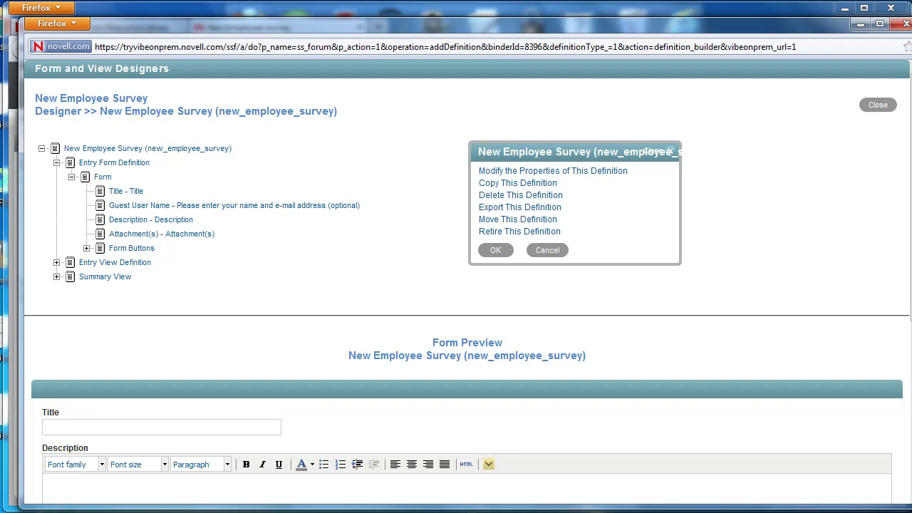
pyautogui.scroll(-1, 467, 285)
pyautogui.scroll(-5, 467, 285)
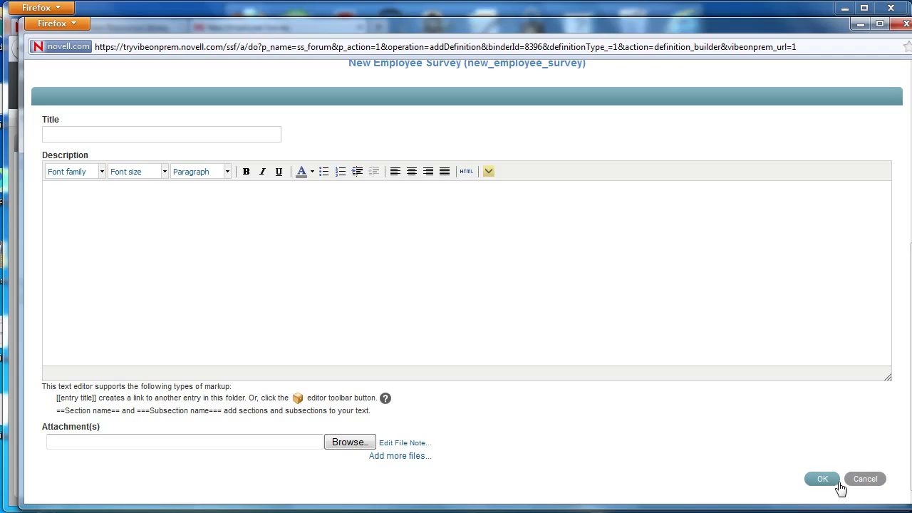
pyautogui.scroll(5, 359, 239)
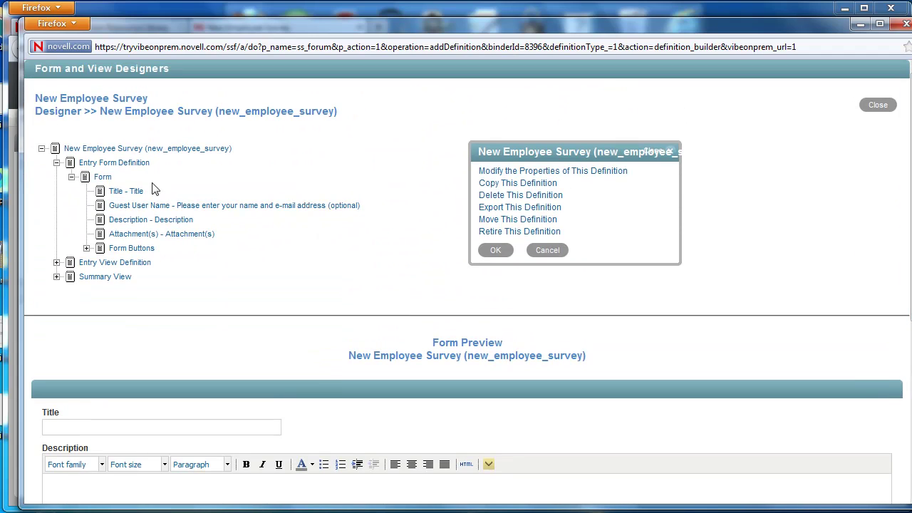
# Add a Text Area element captioned Interests to the Form and check it in the preview.
pyautogui.click(104, 180)
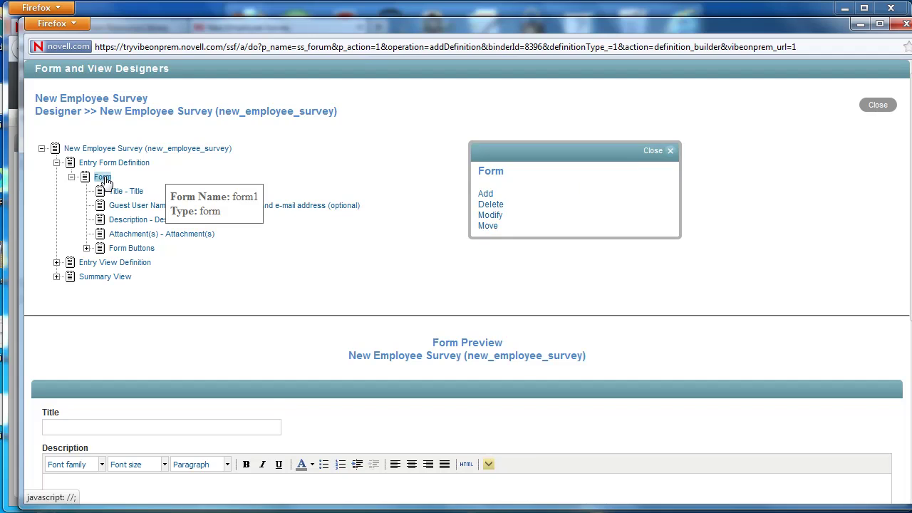
pyautogui.click(490, 194)
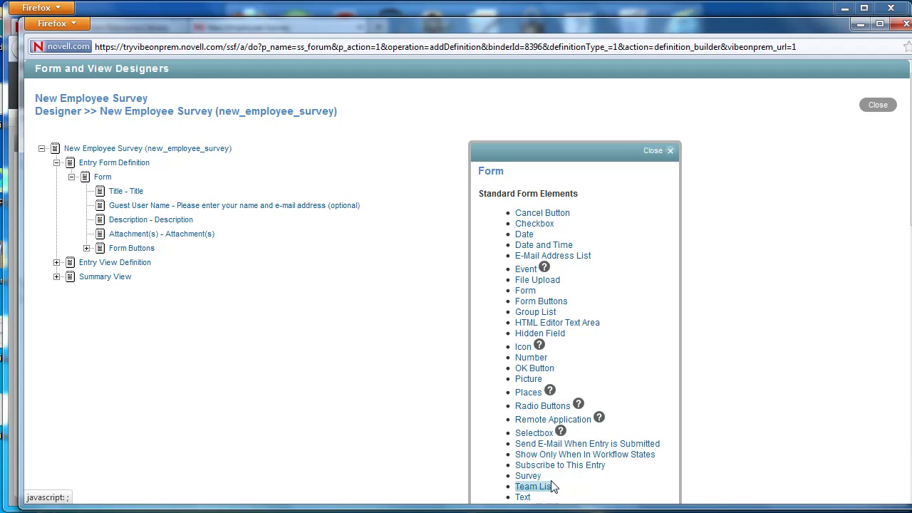
pyautogui.scroll(-2, 549, 484)
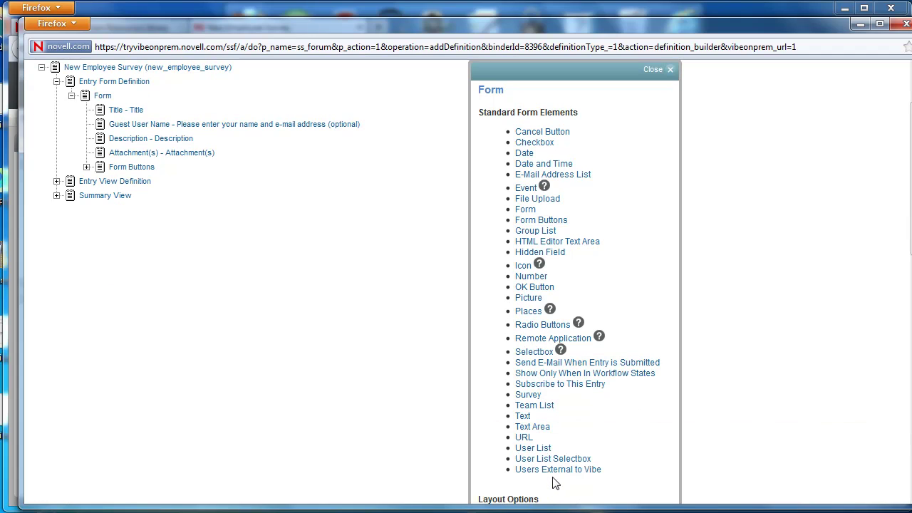
pyautogui.click(541, 427)
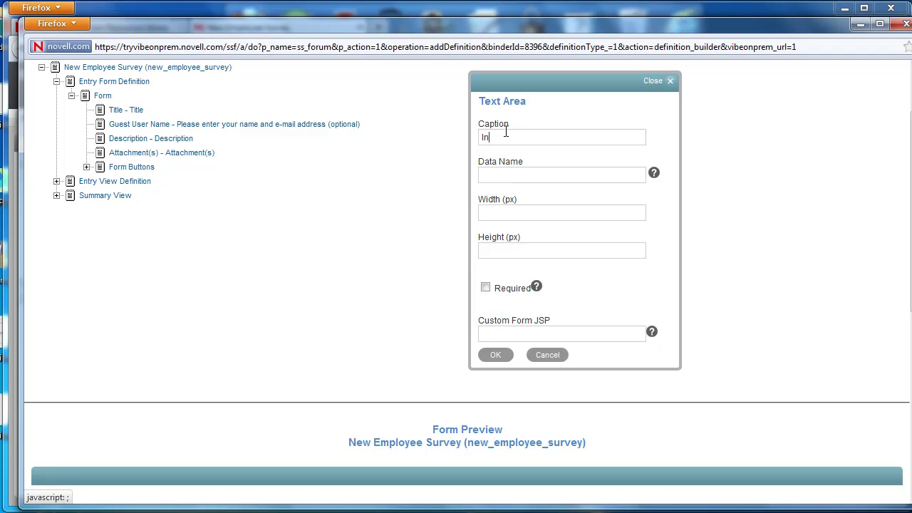
pyautogui.click(506, 135)
pyautogui.write('Interests')
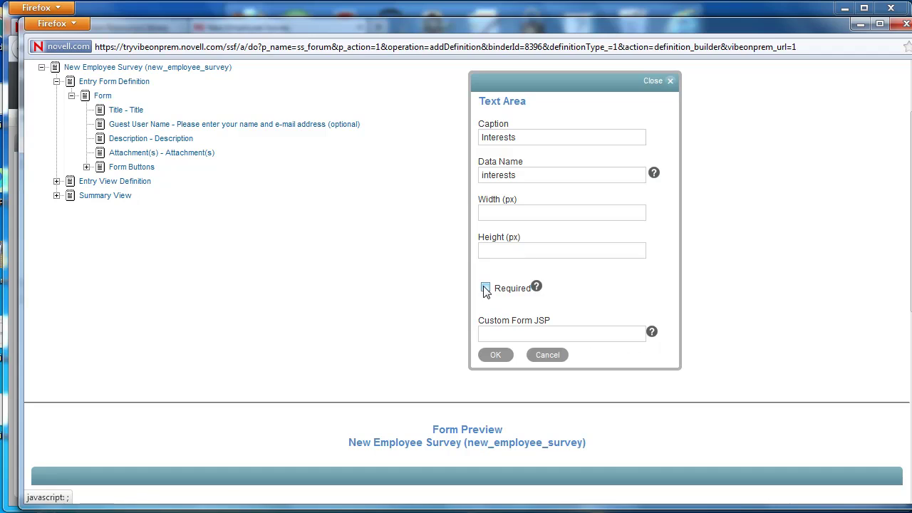
pyautogui.click(495, 355)
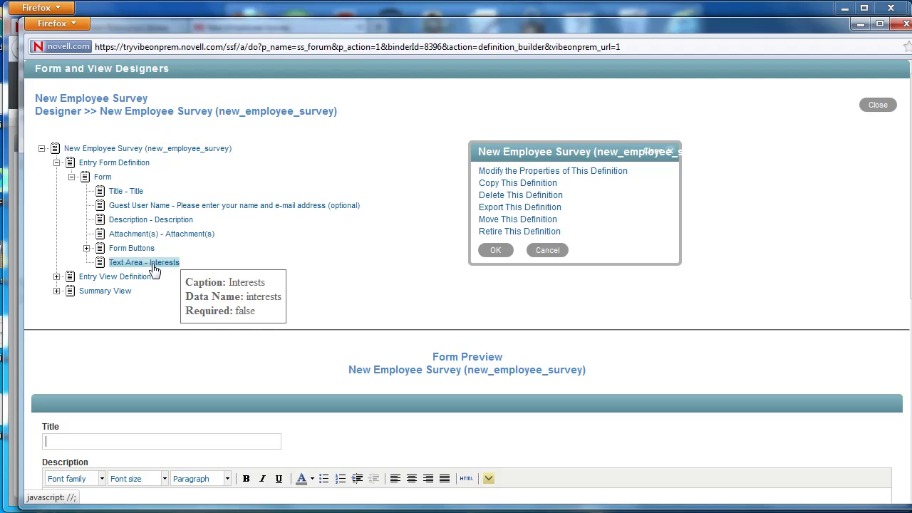
pyautogui.scroll(-2, 169, 315)
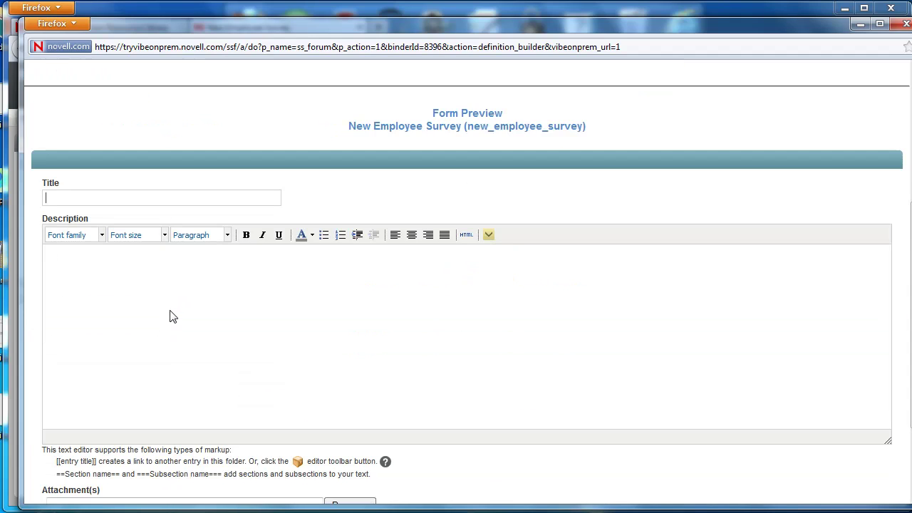
pyautogui.scroll(-3, 171, 315)
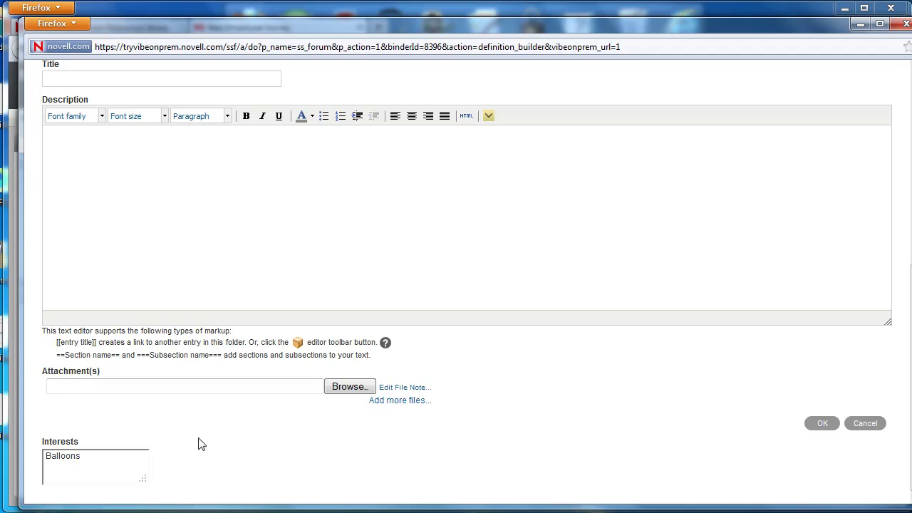
pyautogui.scroll(9, 203, 438)
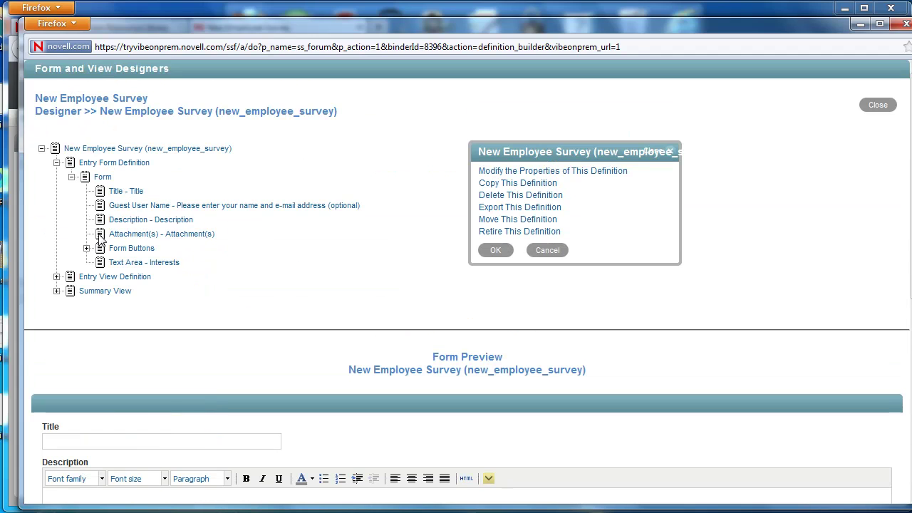
# Move the Interests text area to sit directly below the Description field.
pyautogui.moveTo(122, 267)
pyautogui.click(135, 265)
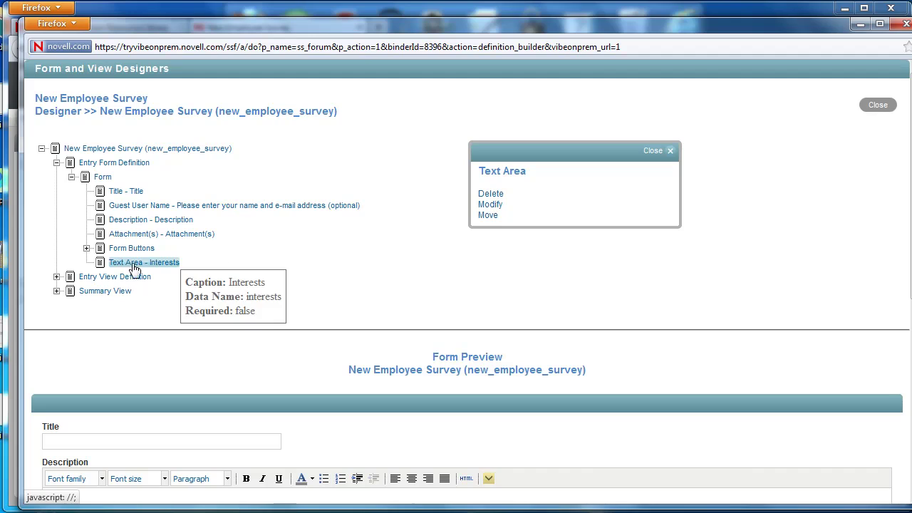
pyautogui.click(489, 216)
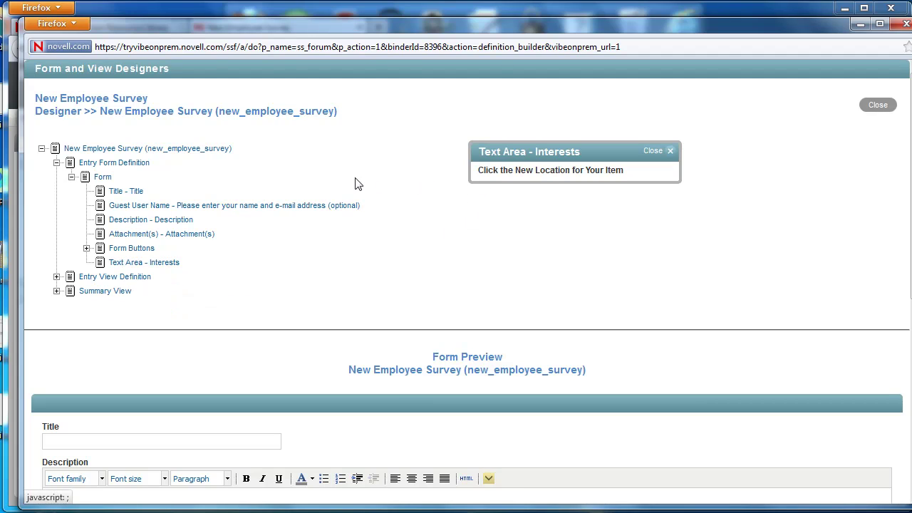
pyautogui.click(140, 223)
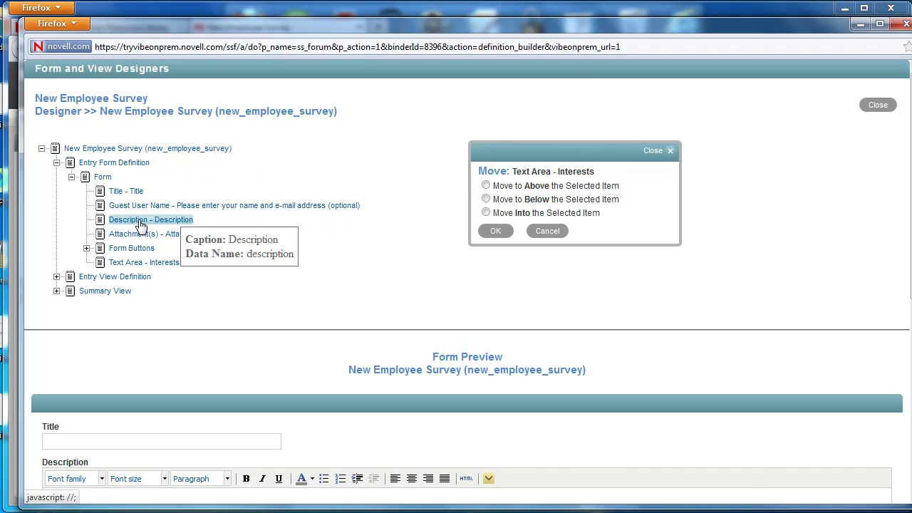
pyautogui.click(486, 198)
pyautogui.click(495, 230)
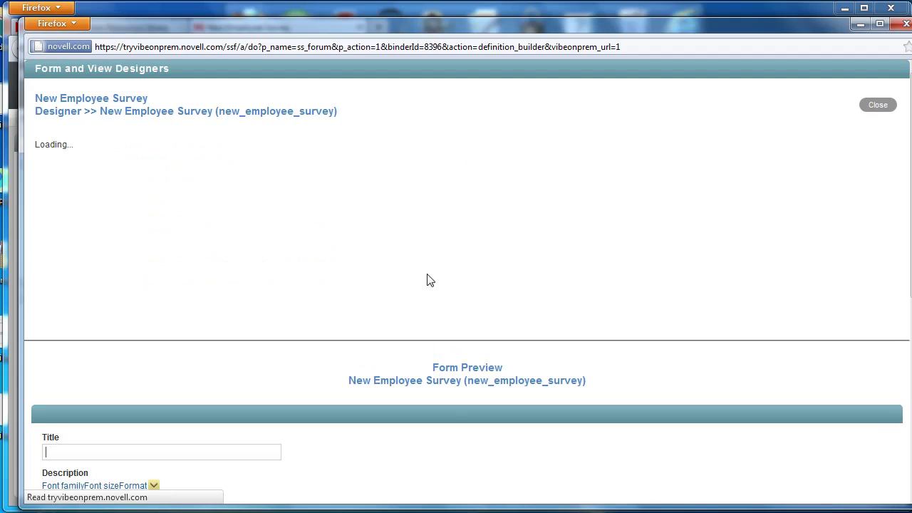
pyautogui.scroll(-10, 263, 282)
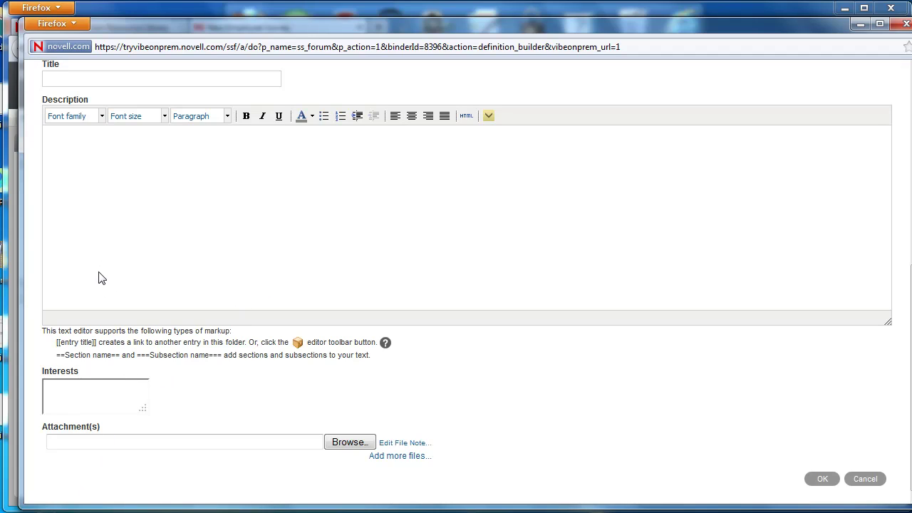
pyautogui.scroll(4, 99, 283)
pyautogui.scroll(5, 98, 284)
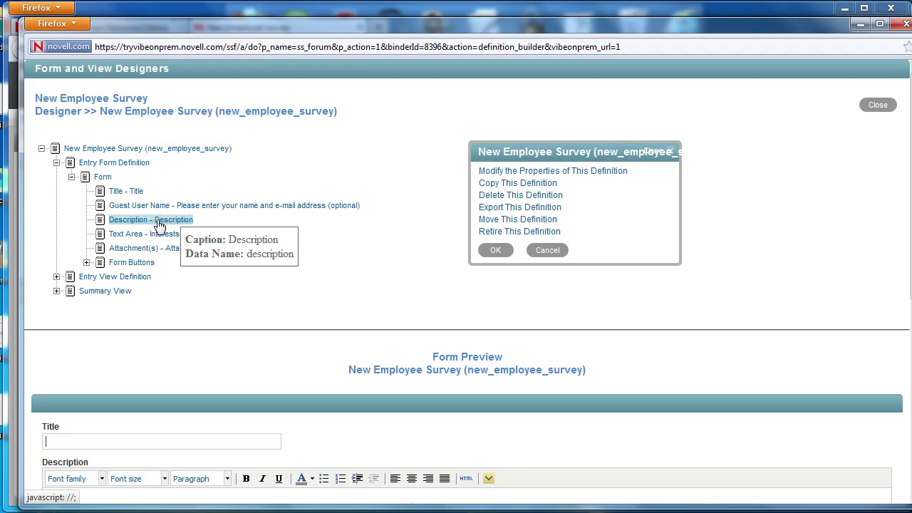
# Change the Title field's caption from Title to Employee Name.
pyautogui.click(132, 194)
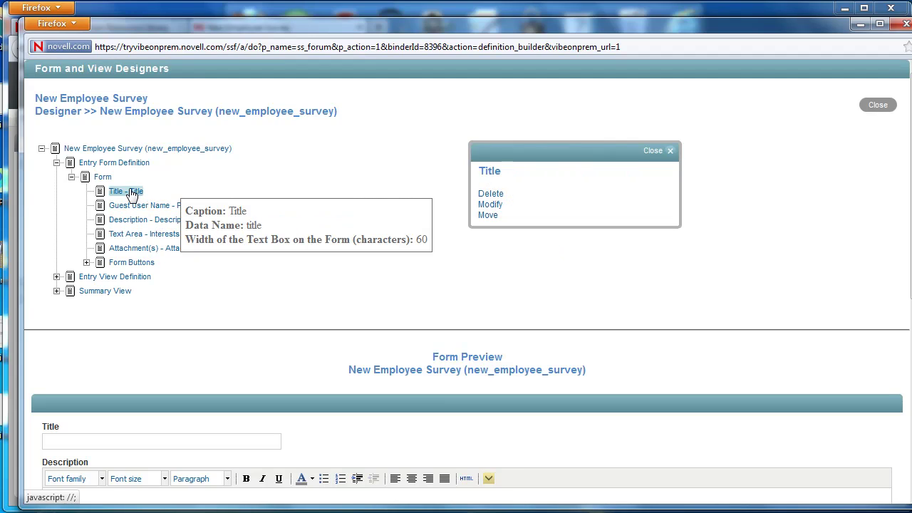
pyautogui.click(490, 205)
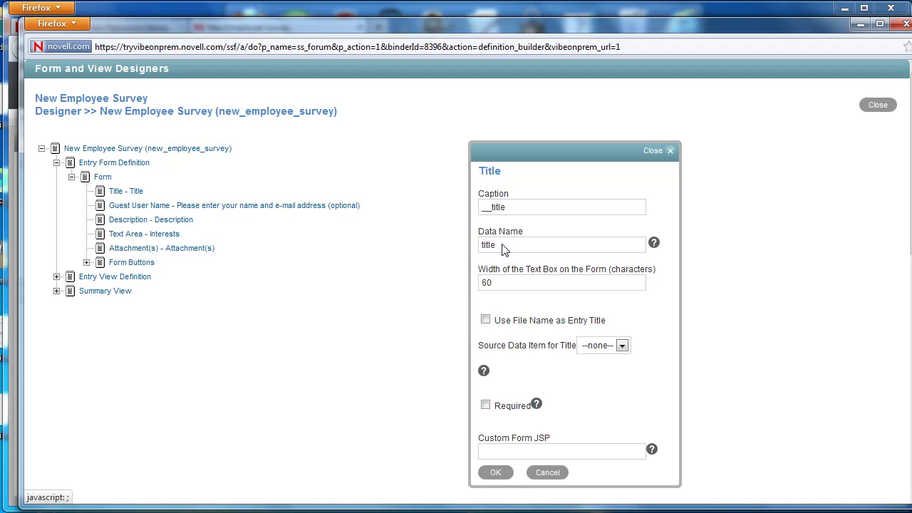
pyautogui.moveTo(510, 207); pyautogui.dragTo(463, 211)
pyautogui.write('Employee ')
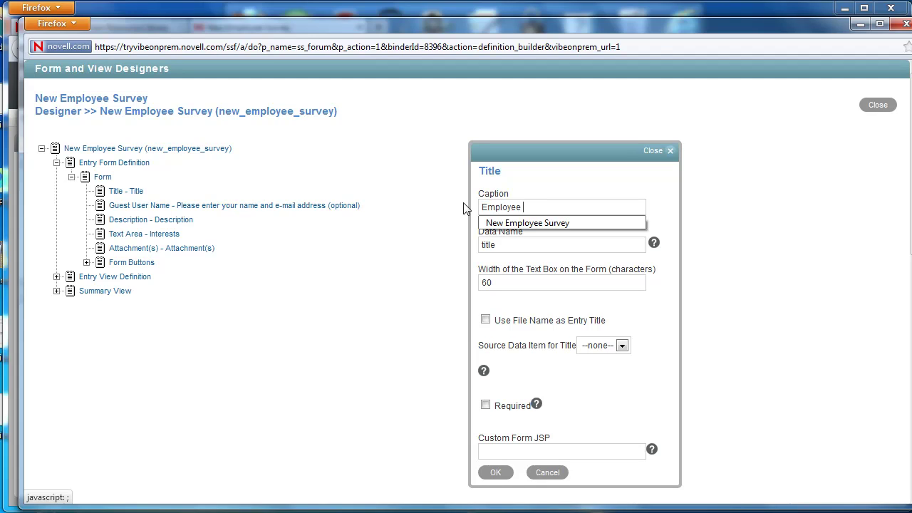
pyautogui.write('Name')
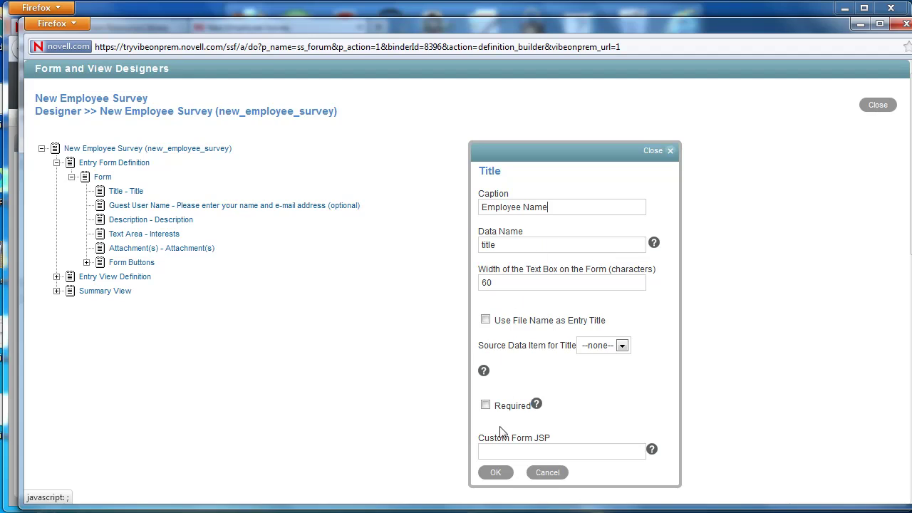
pyautogui.click(496, 474)
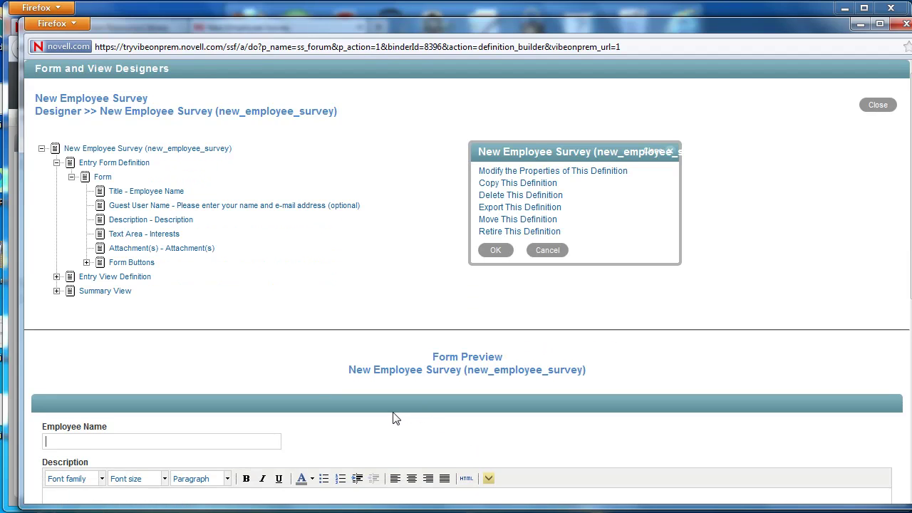
pyautogui.scroll(-2, 395, 418)
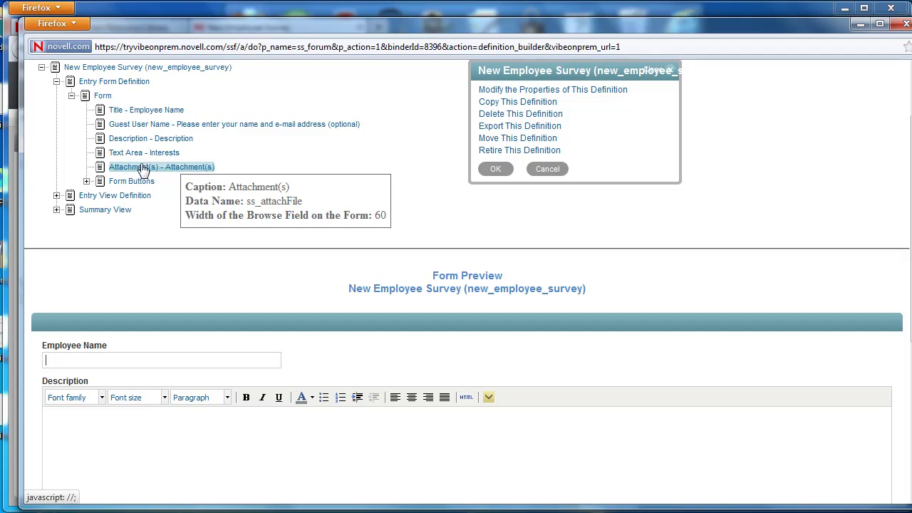
# Replace the Description field's caption with 'Tell us about yourself'.
pyautogui.click(136, 139)
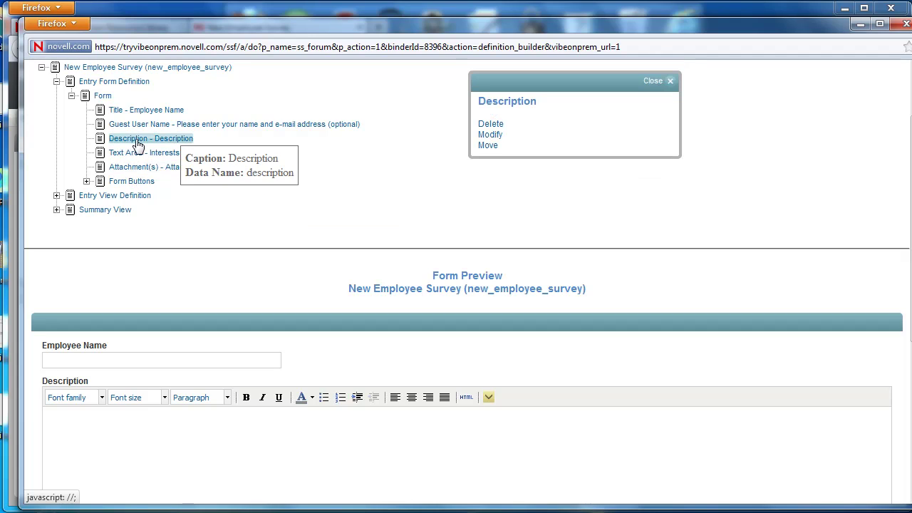
pyautogui.click(490, 135)
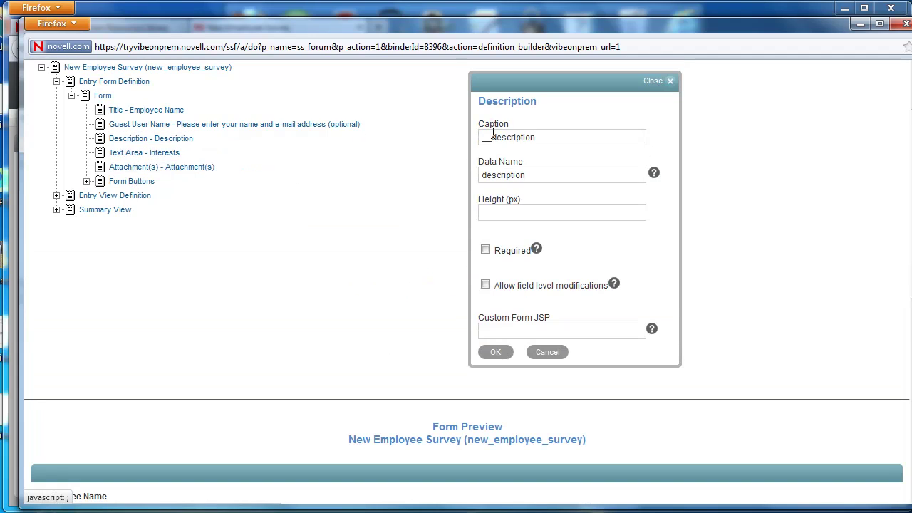
pyautogui.doubleClick(516, 139)
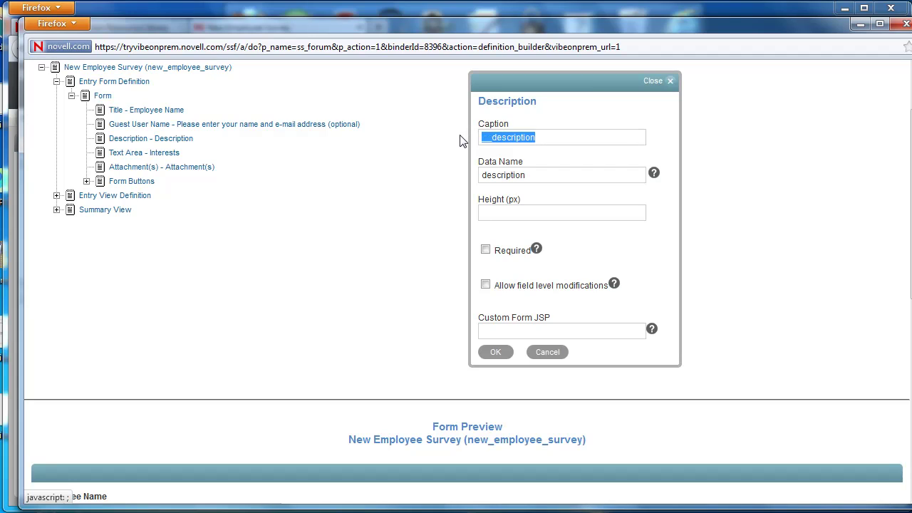
pyautogui.write('Tell')
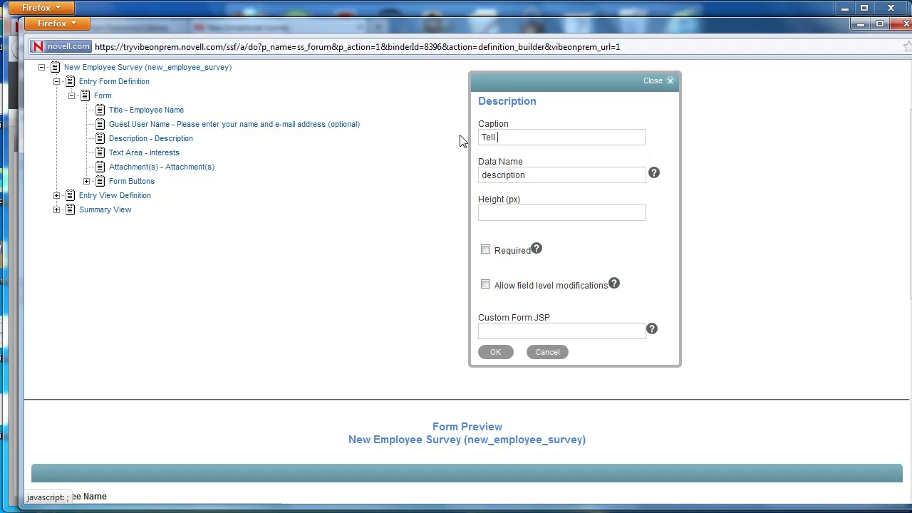
pyautogui.write(' us about yourself')
pyautogui.click(494, 353)
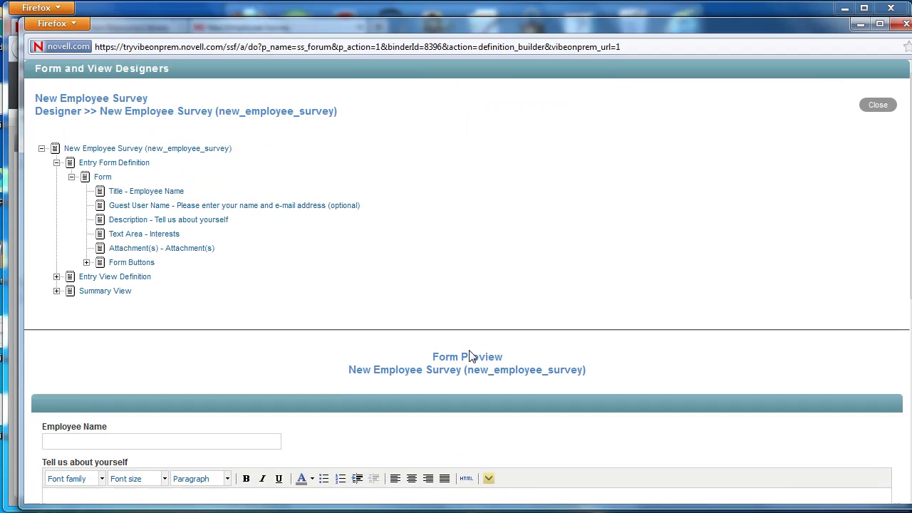
pyautogui.scroll(-6, 423, 354)
pyautogui.scroll(-2, 423, 354)
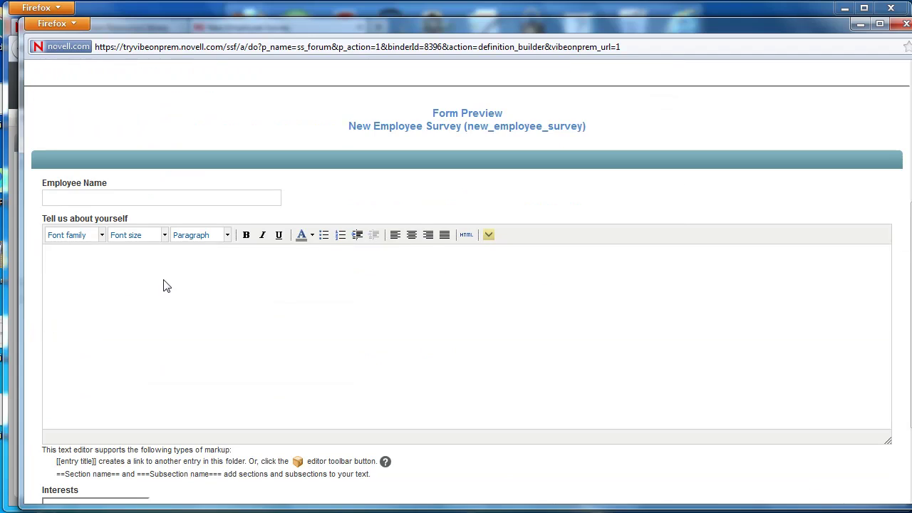
pyautogui.click(53, 188)
pyautogui.scroll(-3, 107, 372)
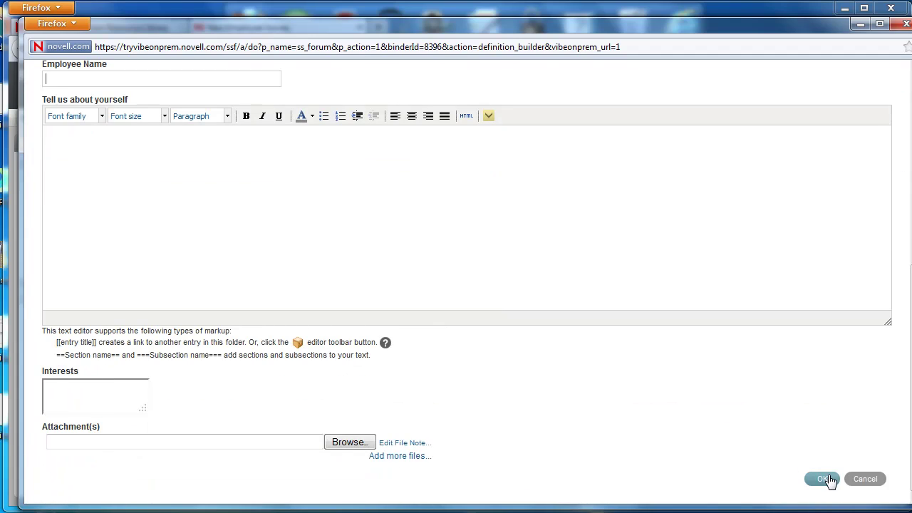
pyautogui.click(868, 486)
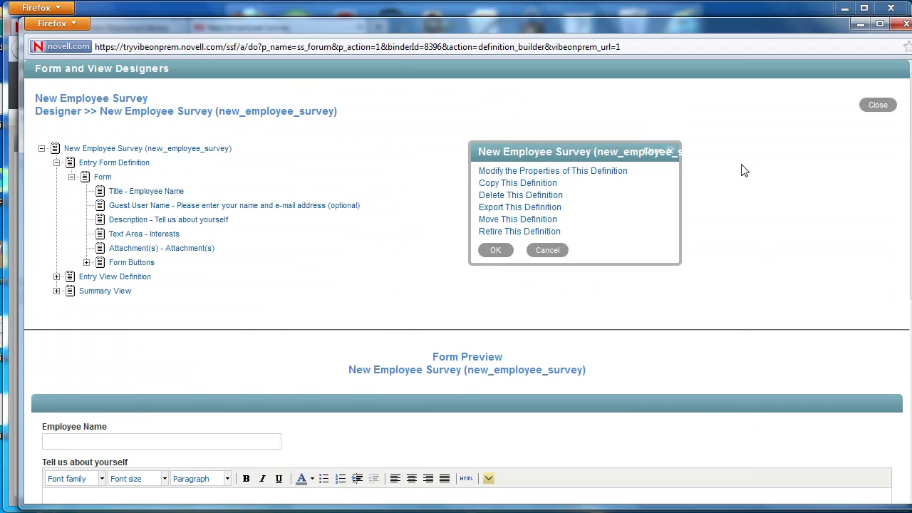